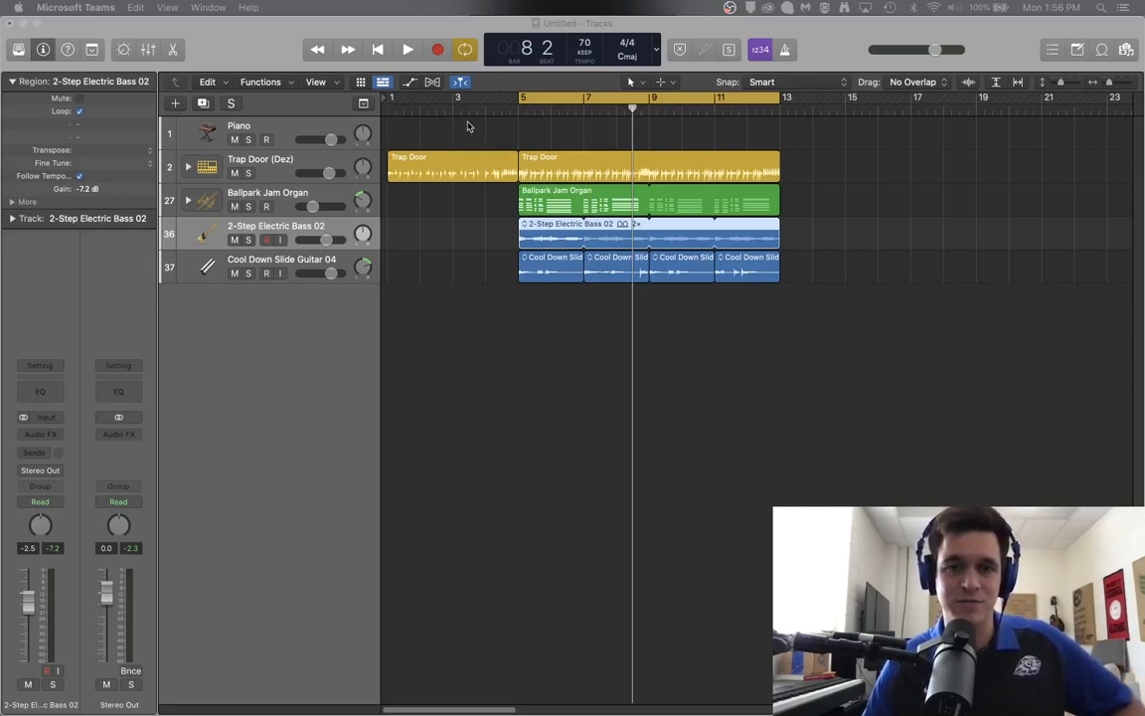
Step: Move the playhead to bar 5 and toggle the Inspector on and off repeatedly
{"action": "left_click", "coordinate": [521, 110]}
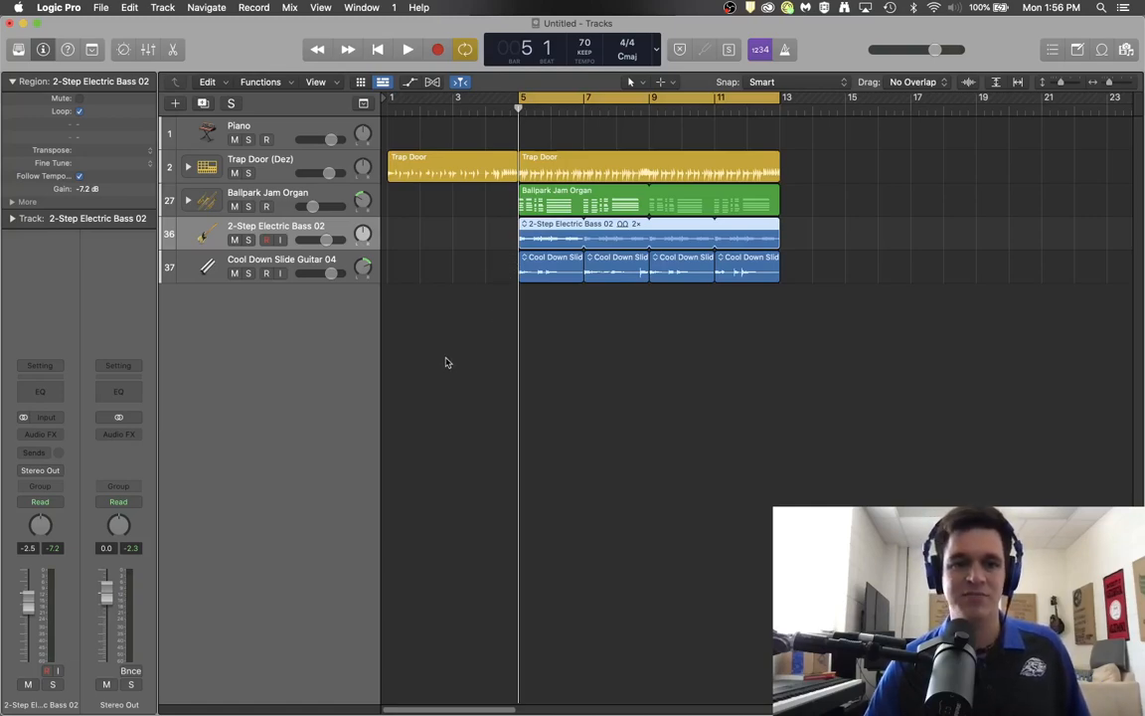
{"action": "left_click", "coordinate": [44, 52]}
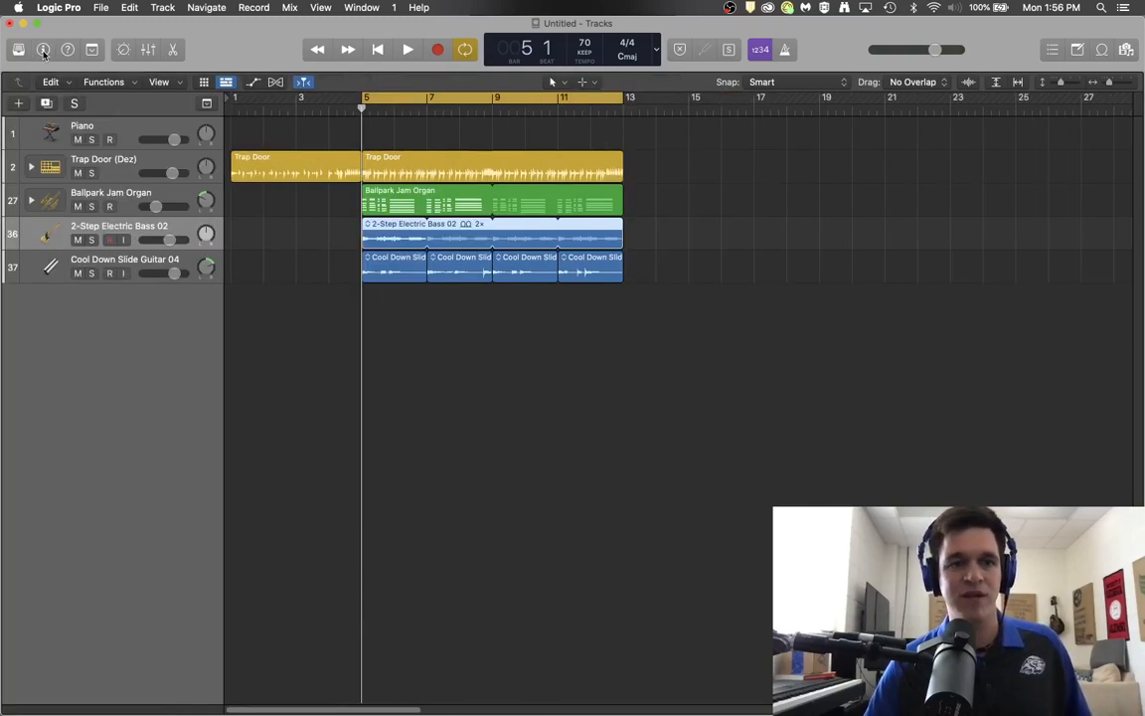
{"action": "left_click", "coordinate": [44, 52]}
{"action": "left_click", "coordinate": [43, 52]}
{"action": "left_click", "coordinate": [44, 52]}
{"action": "left_click", "coordinate": [44, 52]}
{"action": "left_click", "coordinate": [44, 52]}
{"action": "left_click", "coordinate": [44, 52]}
{"action": "left_click", "coordinate": [44, 52]}
{"action": "left_click", "coordinate": [44, 52]}
{"action": "left_click", "coordinate": [44, 52]}
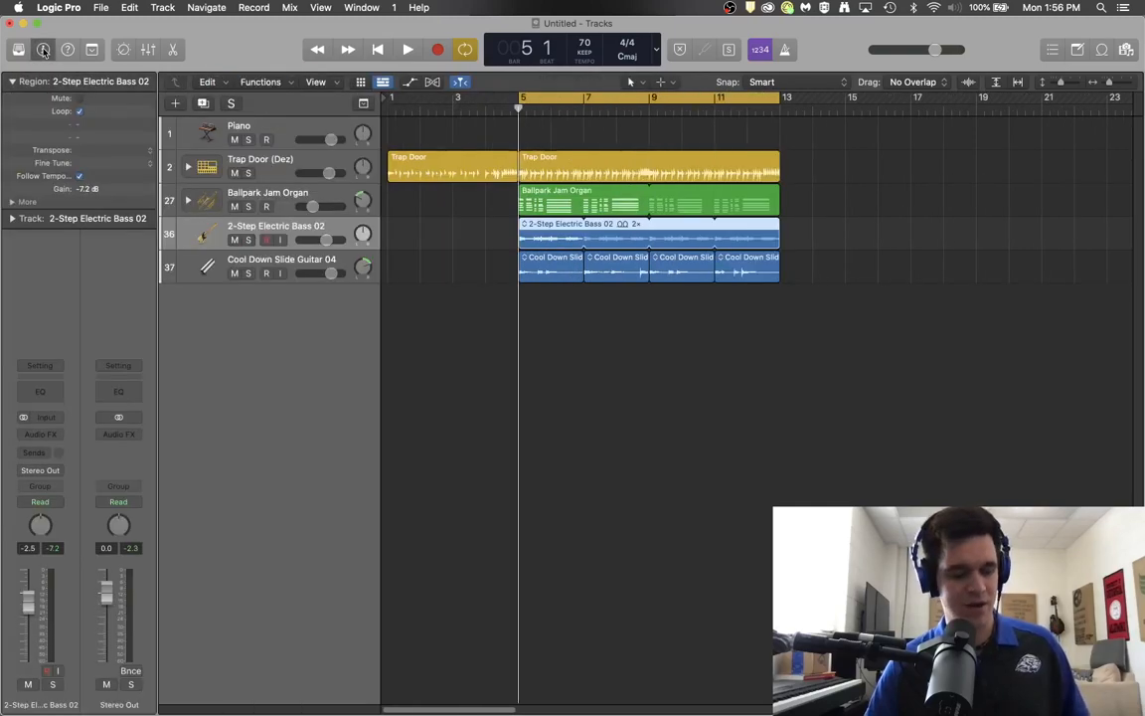
{"action": "left_click", "coordinate": [44, 52]}
{"action": "left_click", "coordinate": [44, 52]}
{"action": "left_click", "coordinate": [43, 52]}
{"action": "left_click", "coordinate": [43, 52]}
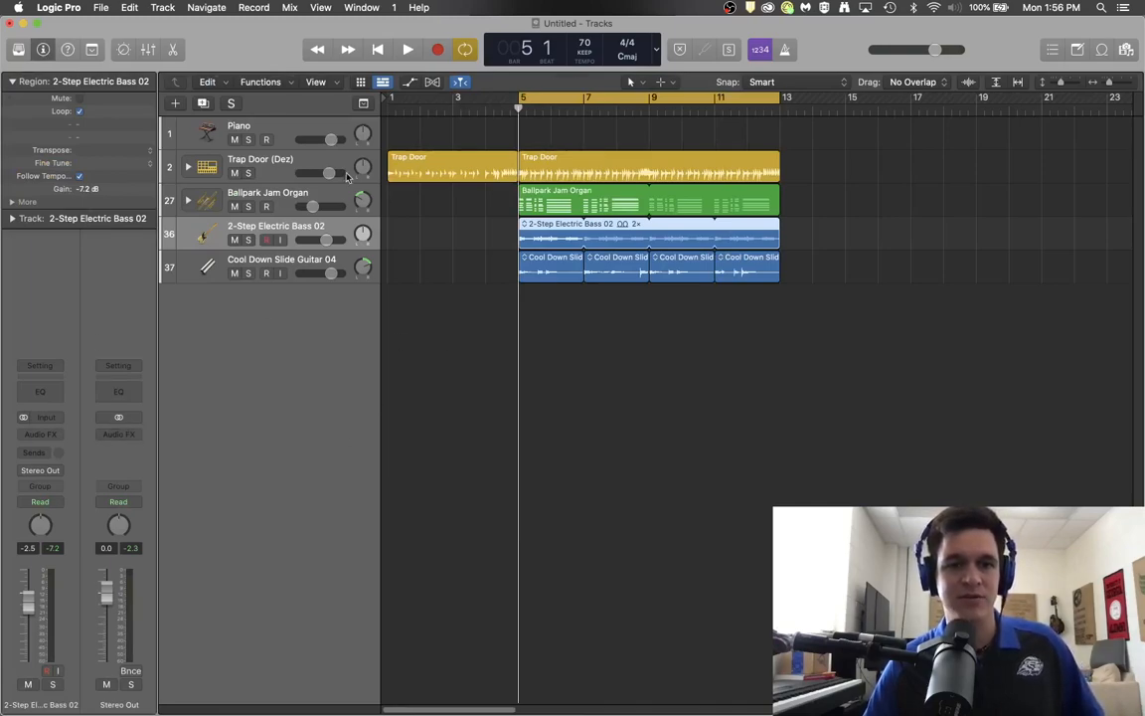
Step: Select the Trap Door (Dez) track and briefly play back the song to review its plug-in chain
{"action": "left_click", "coordinate": [316, 157]}
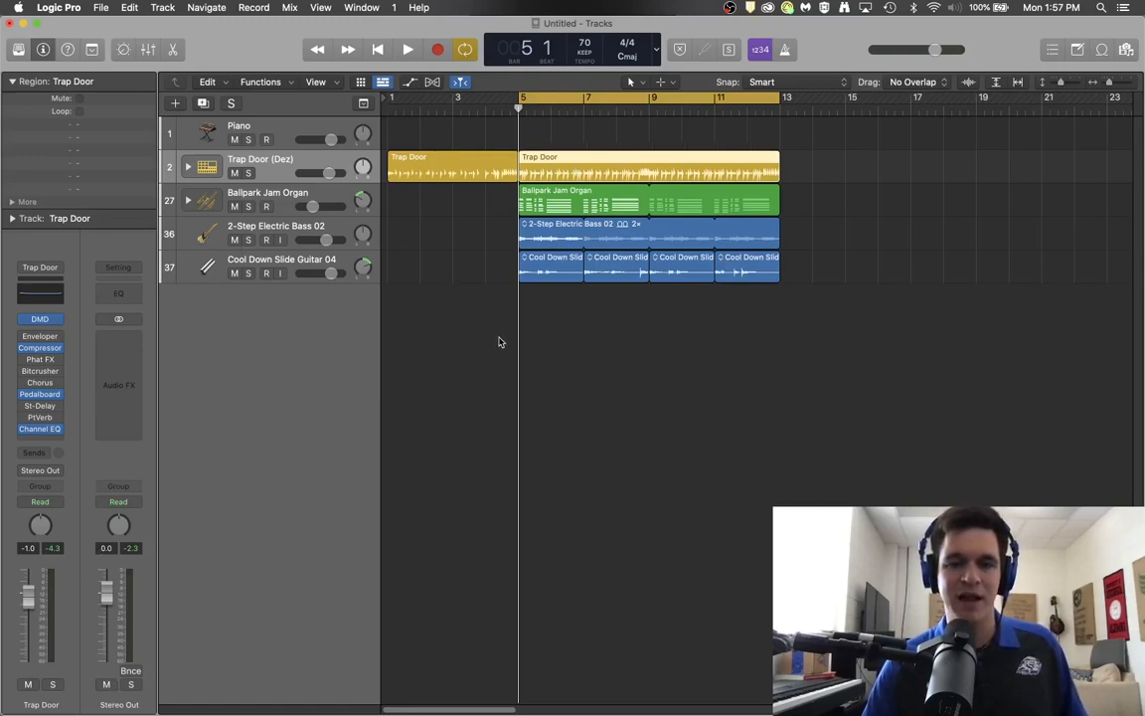
{"action": "key", "text": "space"}
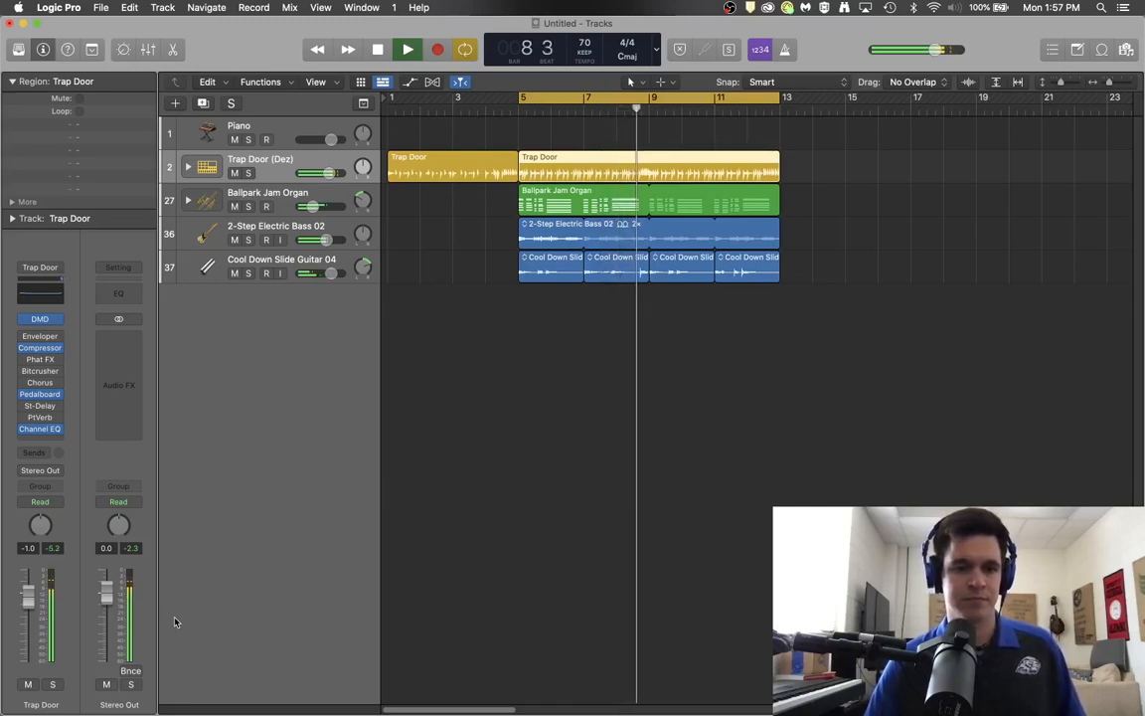
{"action": "key", "text": "space"}
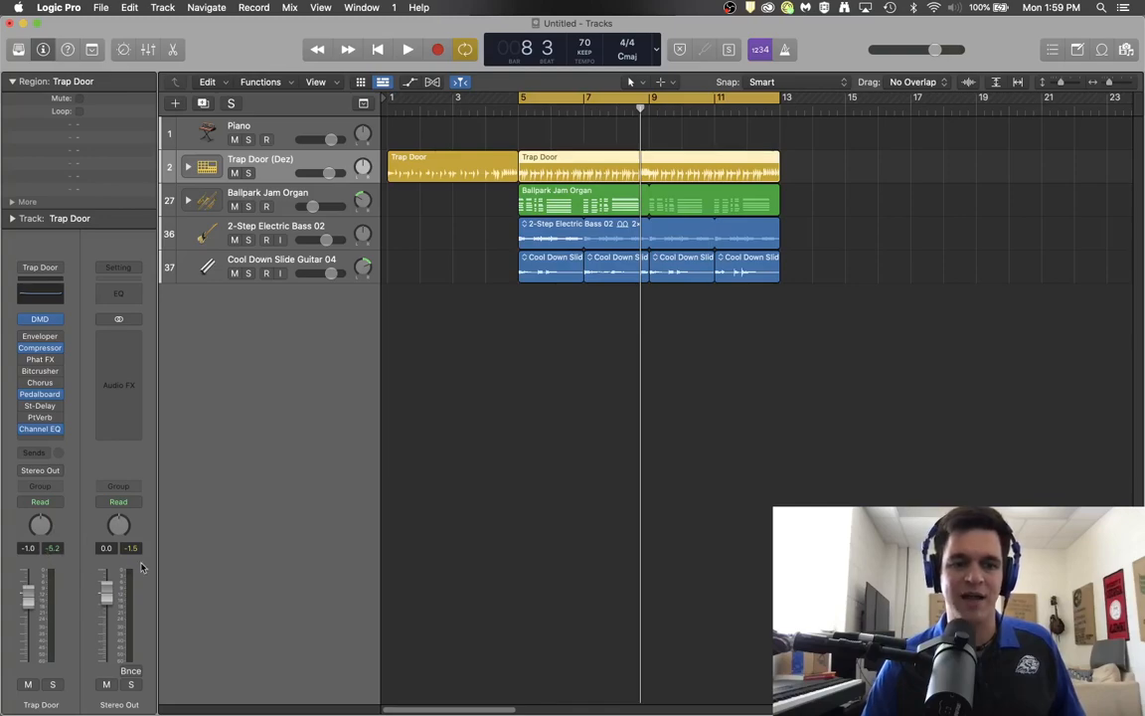
Step: Select the 2-Step Electric Bass 02 track, open its Channel EQ, and boost the low band to about 96.6 Hz, +15.5 dB during playback
{"action": "left_click", "coordinate": [283, 232]}
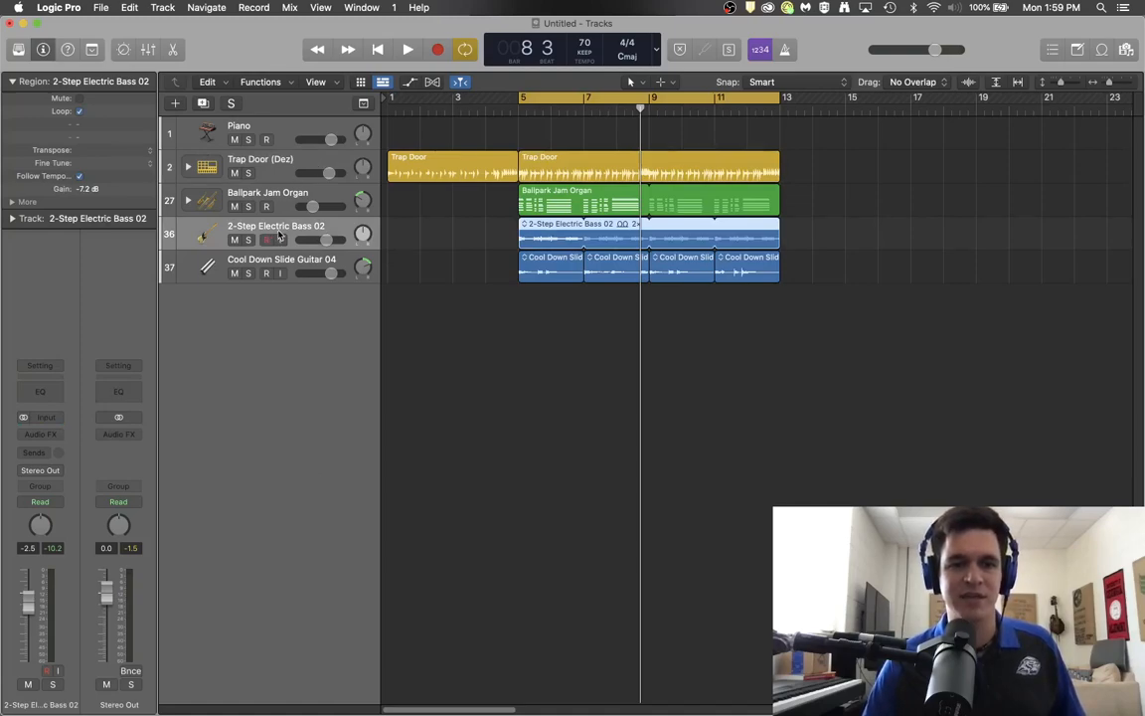
{"action": "left_click", "coordinate": [42, 392]}
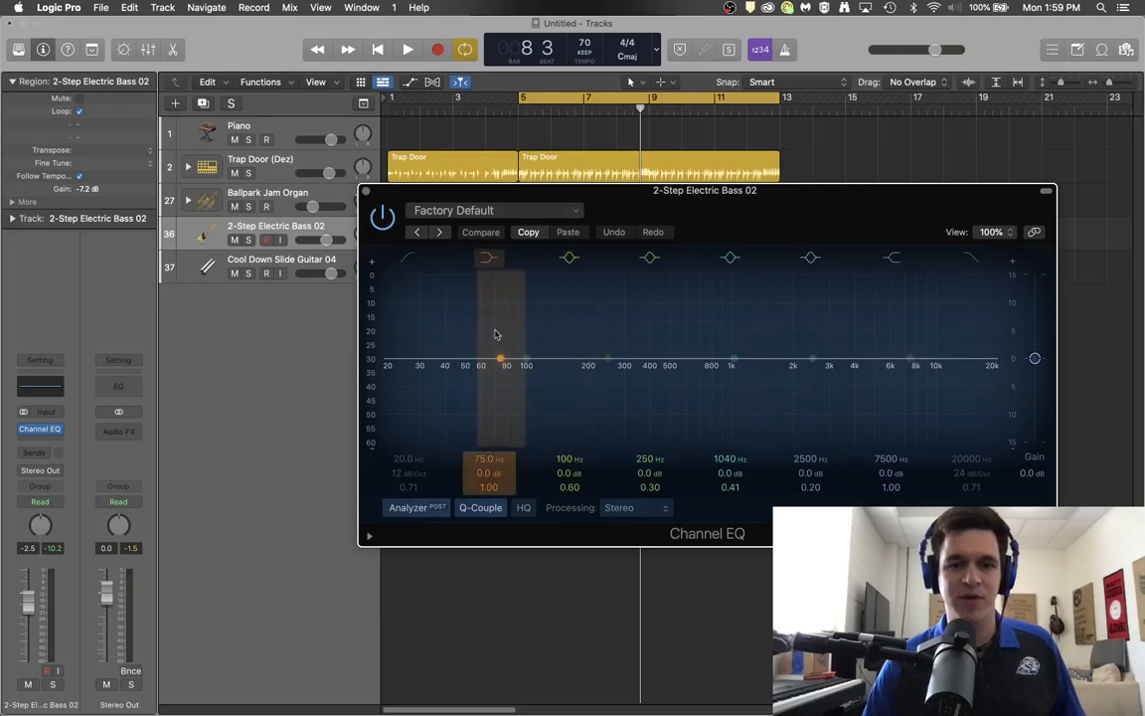
{"action": "mouse_move", "coordinate": [498, 360]}
{"action": "left_mouse_down"}
{"action": "mouse_move", "coordinate": [504, 322]}
{"action": "mouse_move", "coordinate": [529, 301]}
{"action": "mouse_move", "coordinate": [537, 133]}
{"action": "mouse_move", "coordinate": [511, 336]}
{"action": "mouse_move", "coordinate": [504, 284]}
{"action": "mouse_move", "coordinate": [508, 353]}
{"action": "left_mouse_up"}
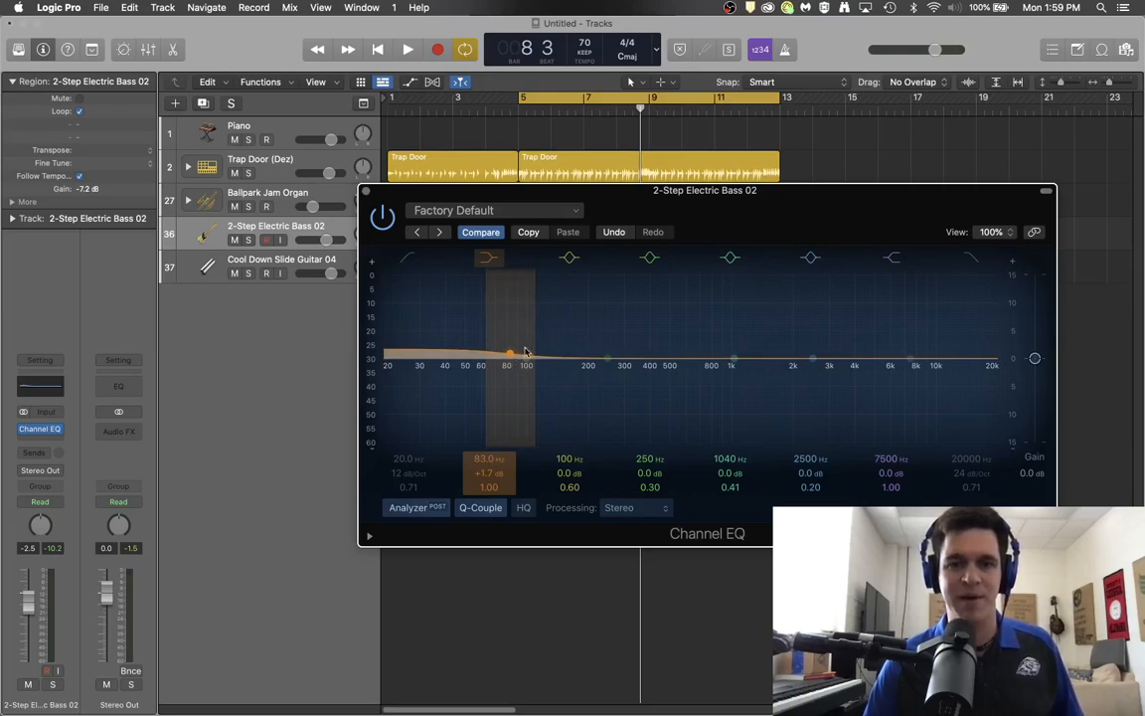
{"action": "key", "text": "space"}
{"action": "left_click_drag", "start_coordinate": [508, 354], "coordinate": [522, 316]}
{"action": "left_click_drag", "start_coordinate": [522, 262], "coordinate": [524, 259]}
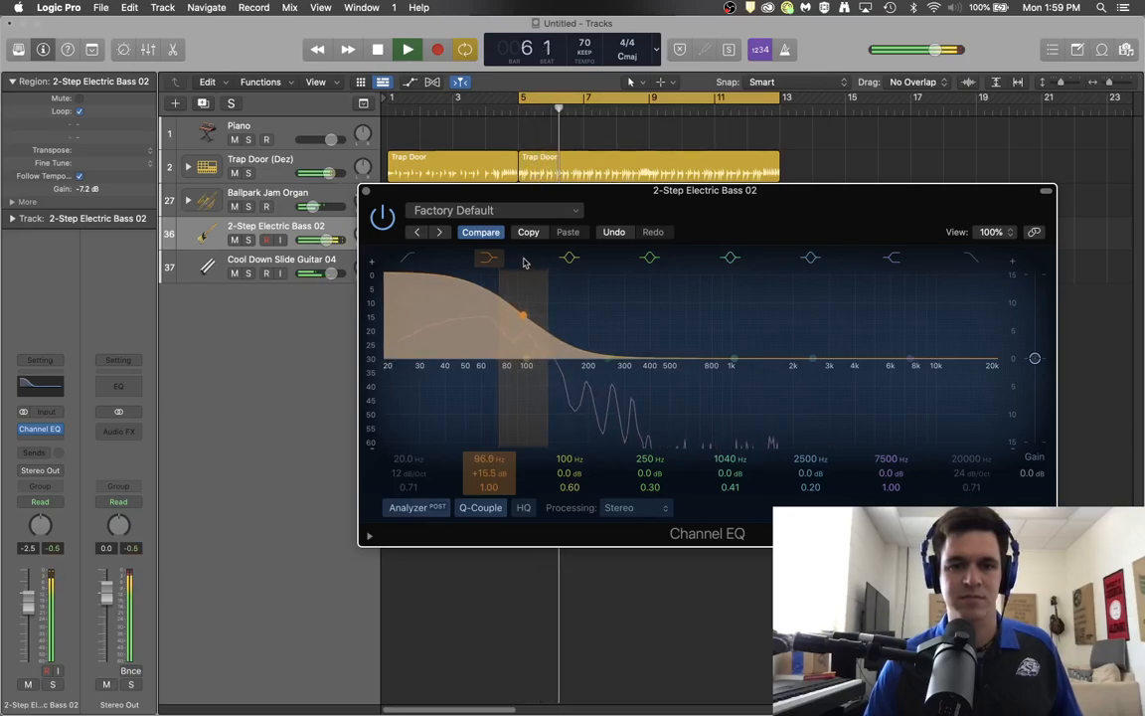
{"action": "key", "text": "space"}
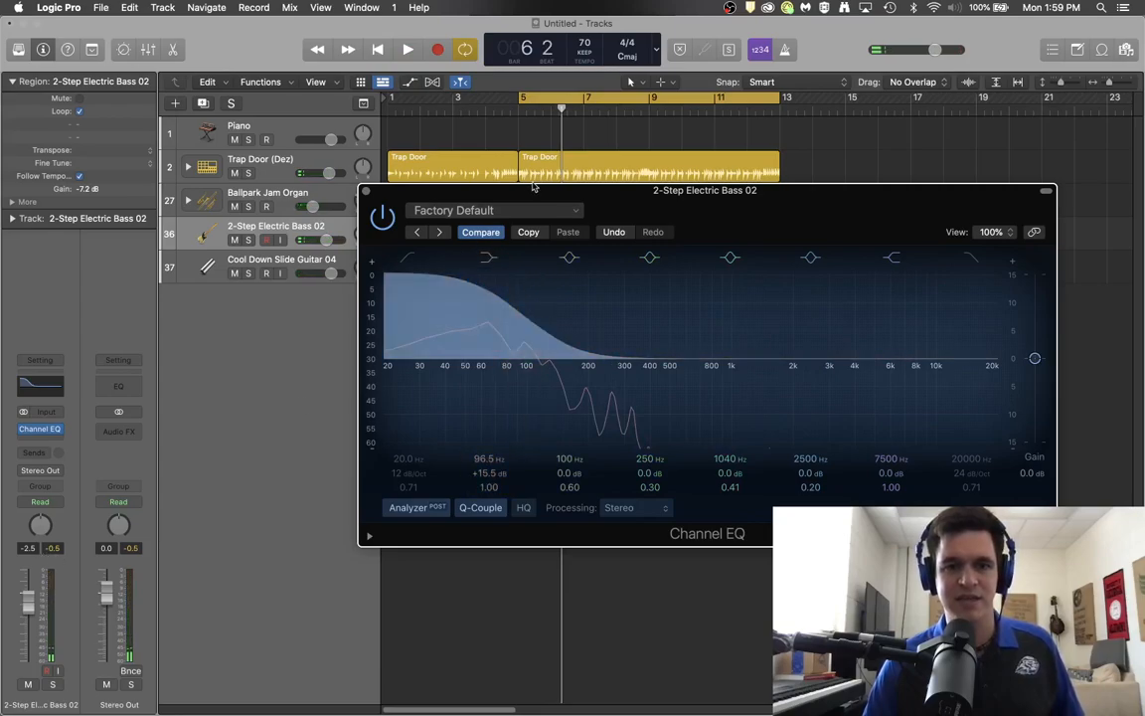
Step: Reposition the Channel EQ window and push the bass low band to 133 Hz, +24 dB while auditioning
{"action": "left_click_drag", "start_coordinate": [533, 188], "coordinate": [559, 437]}
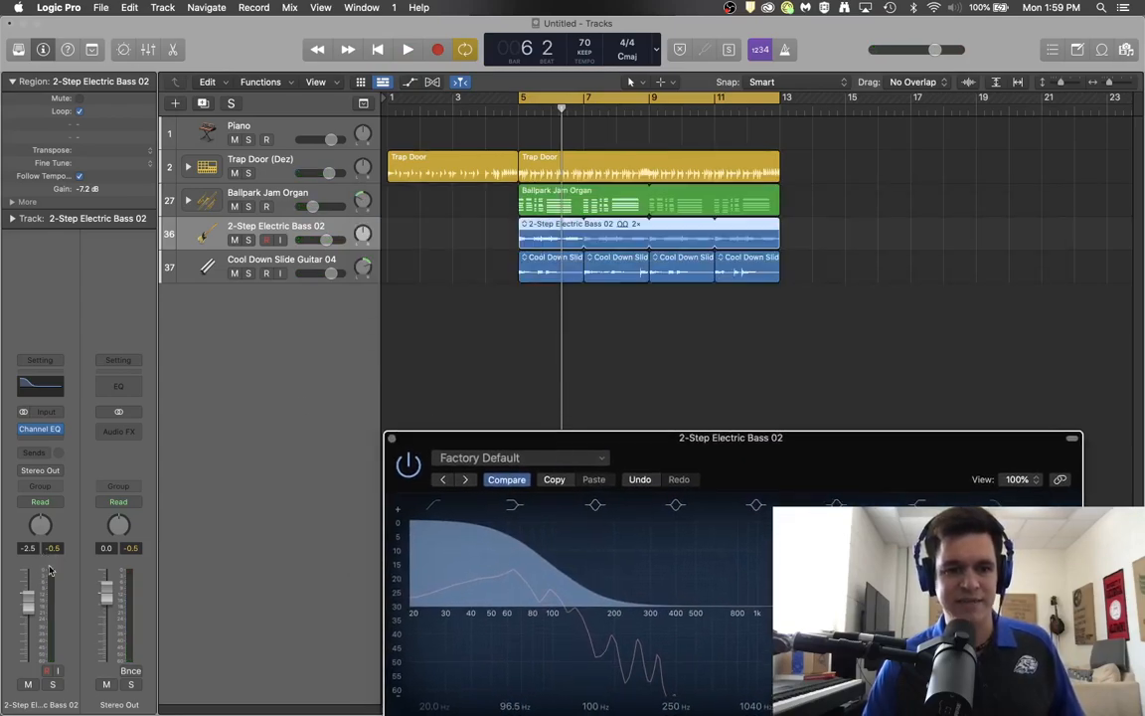
{"action": "left_click_drag", "start_coordinate": [522, 613], "coordinate": [584, 260]}
{"action": "key", "text": "space"}
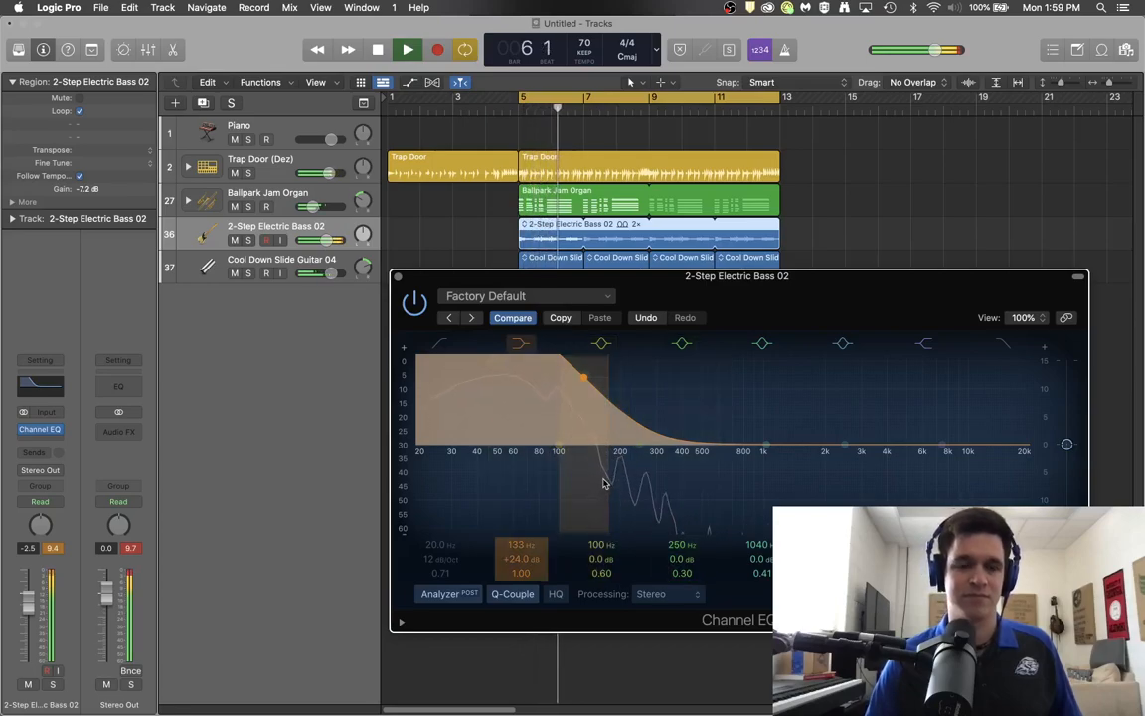
{"action": "key", "text": "space"}
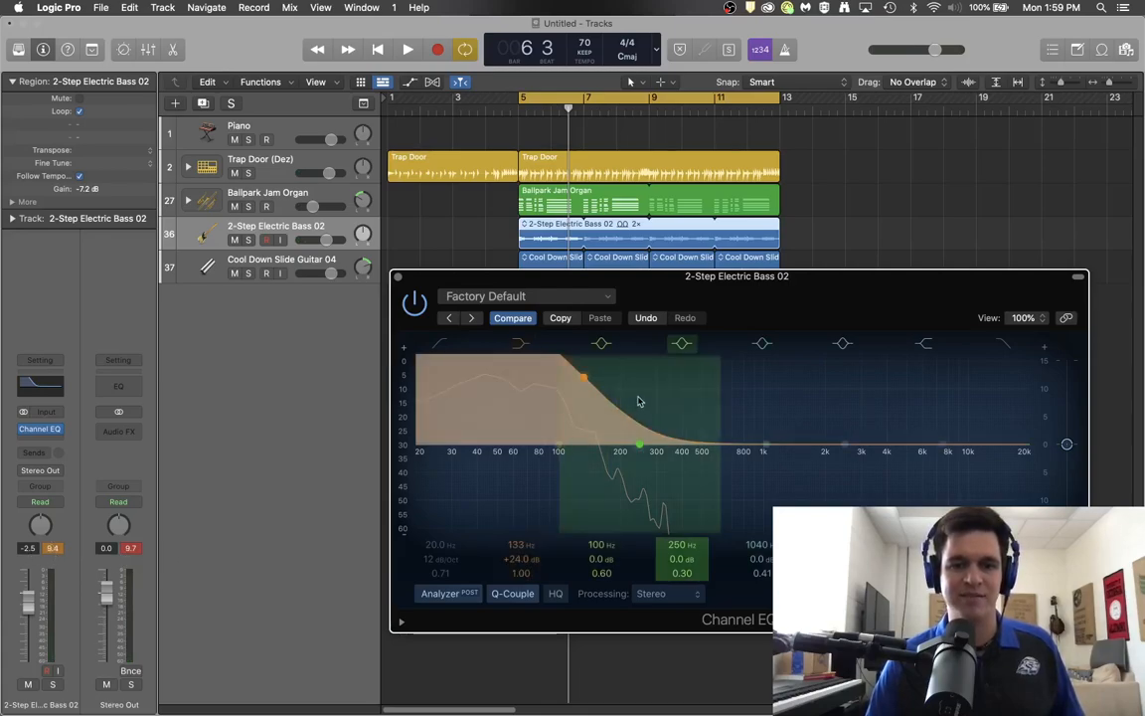
Step: Pull the bass low band back to about 91.5 Hz, +3.2 dB and close the Channel EQ window
{"action": "left_click_drag", "start_coordinate": [586, 383], "coordinate": [499, 480]}
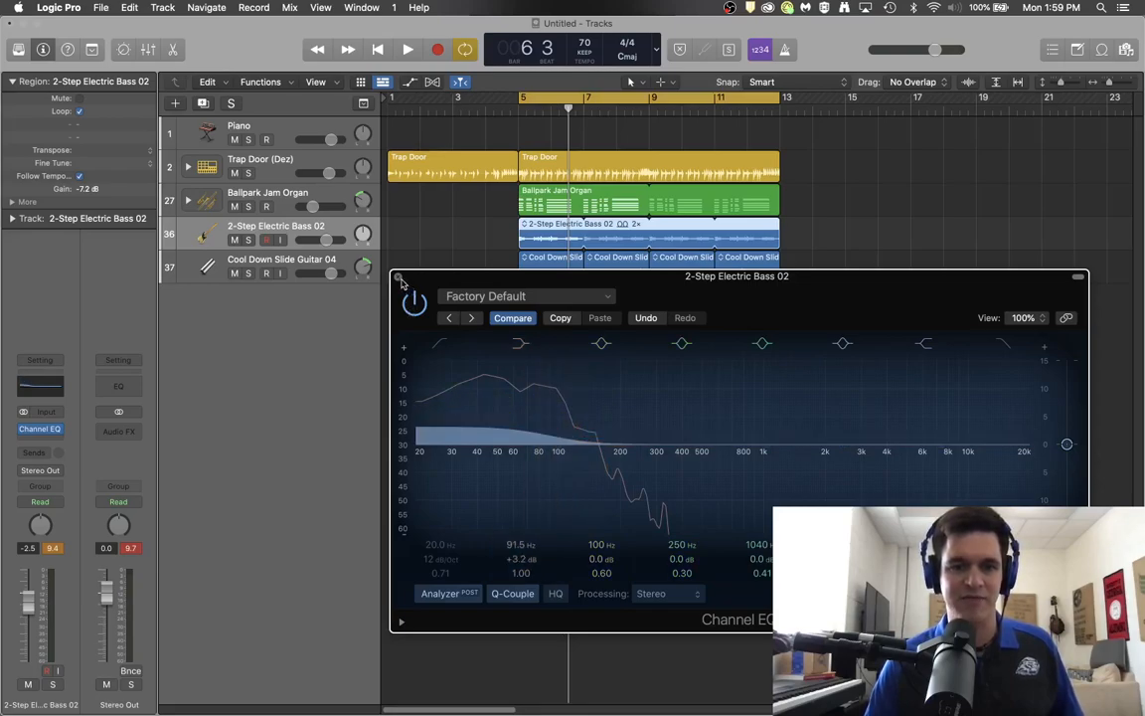
{"action": "left_click", "coordinate": [397, 277]}
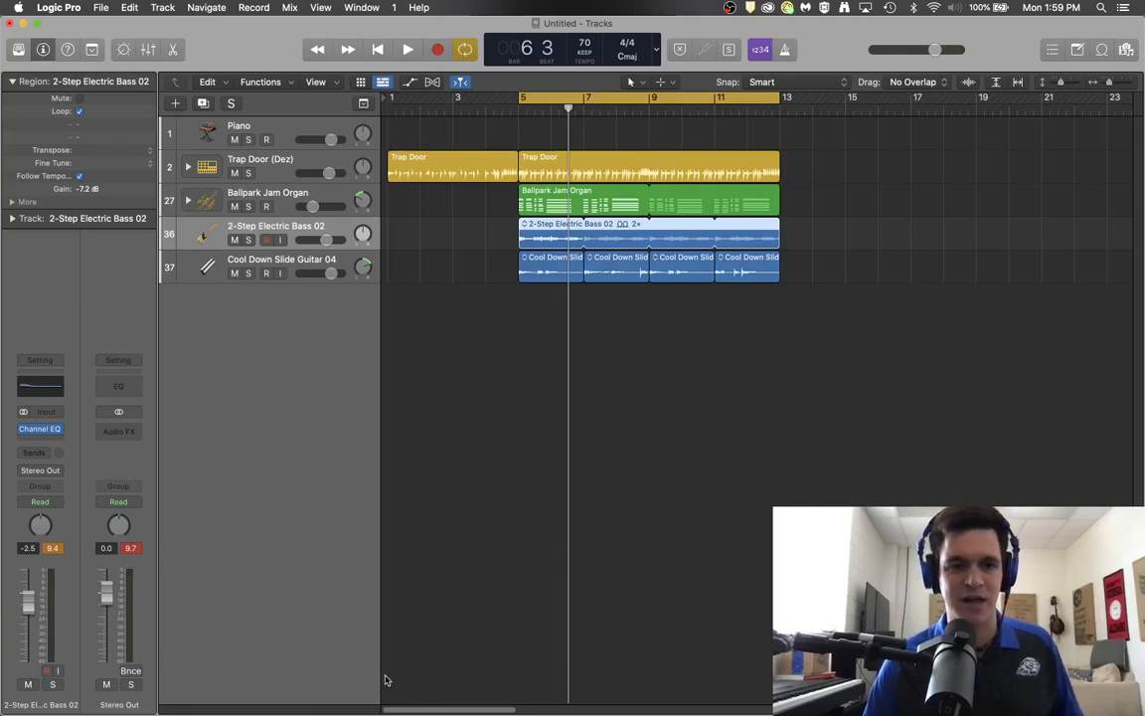
Step: Clear the bass channel's peak level readout and open the Mixer, playing the song briefly
{"action": "left_click", "coordinate": [41, 548]}
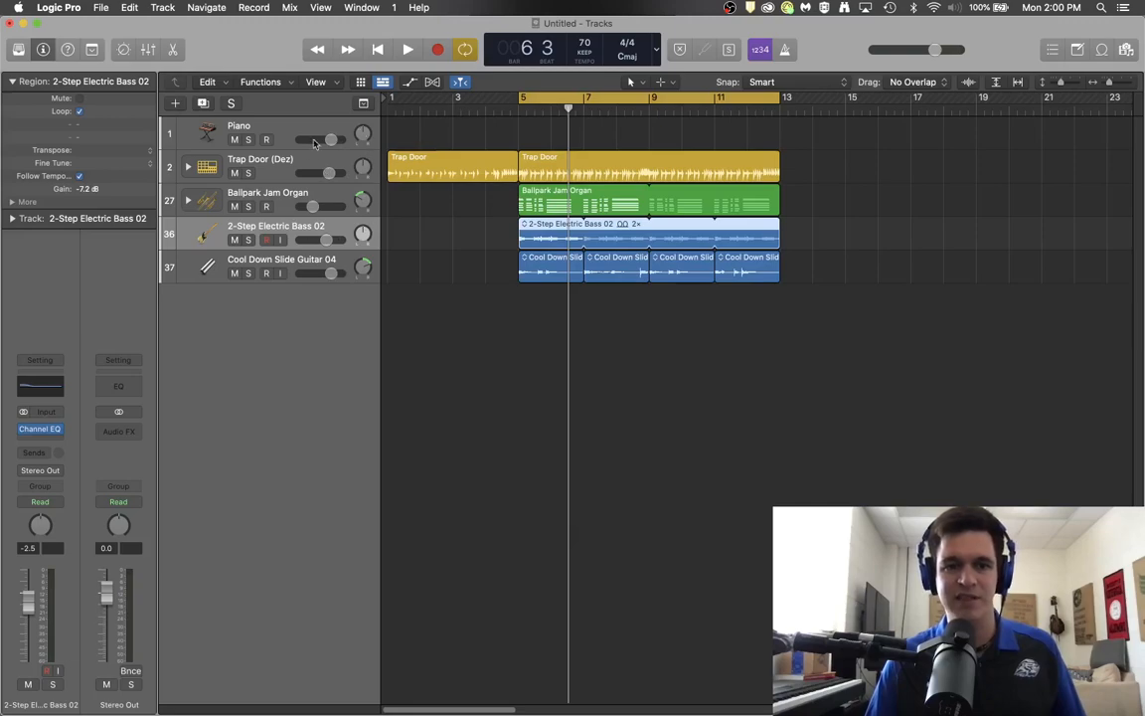
{"action": "left_click", "coordinate": [146, 49]}
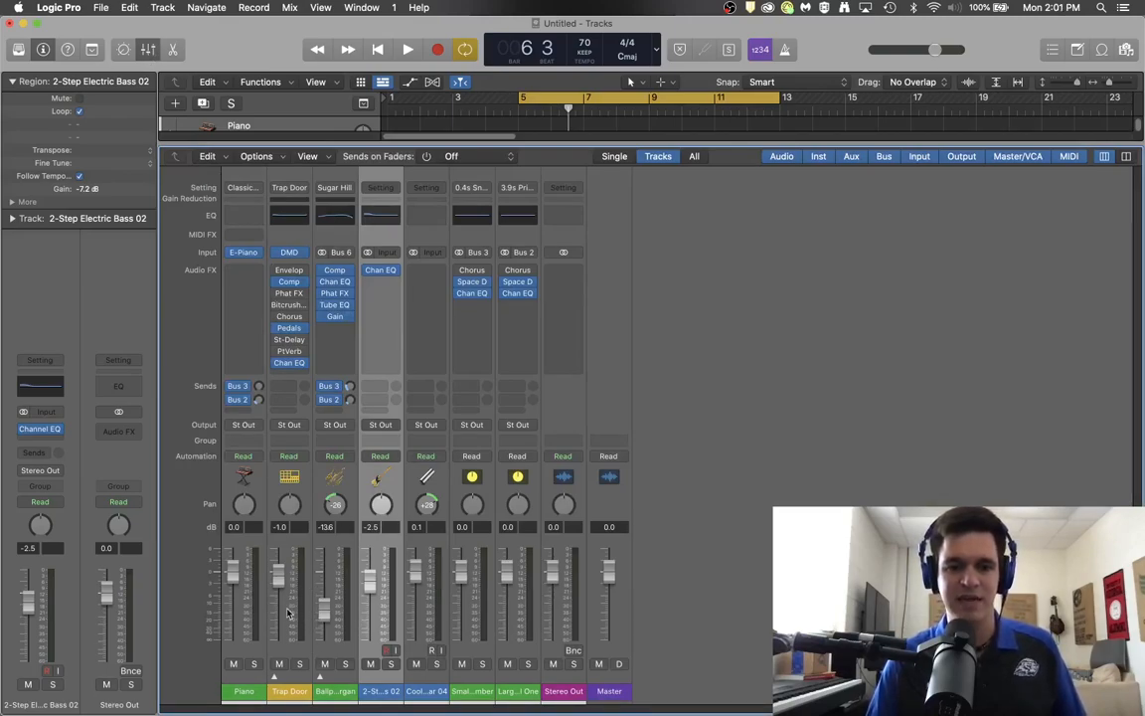
{"action": "key", "text": "space"}
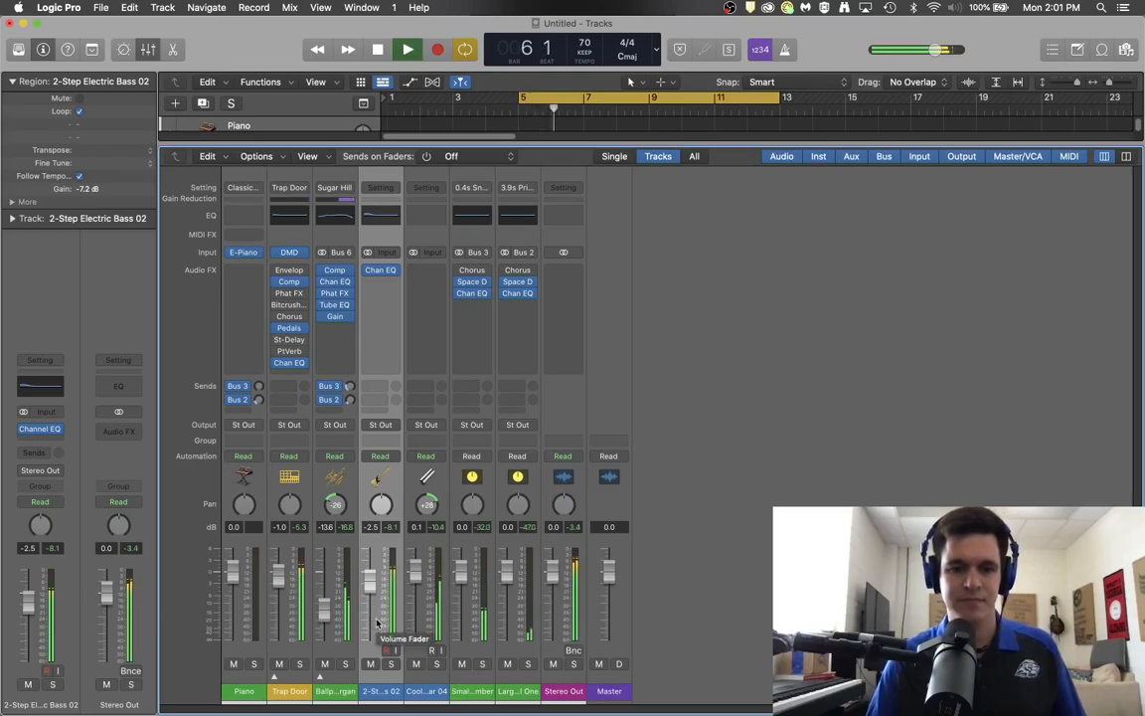
{"action": "key", "text": "space"}
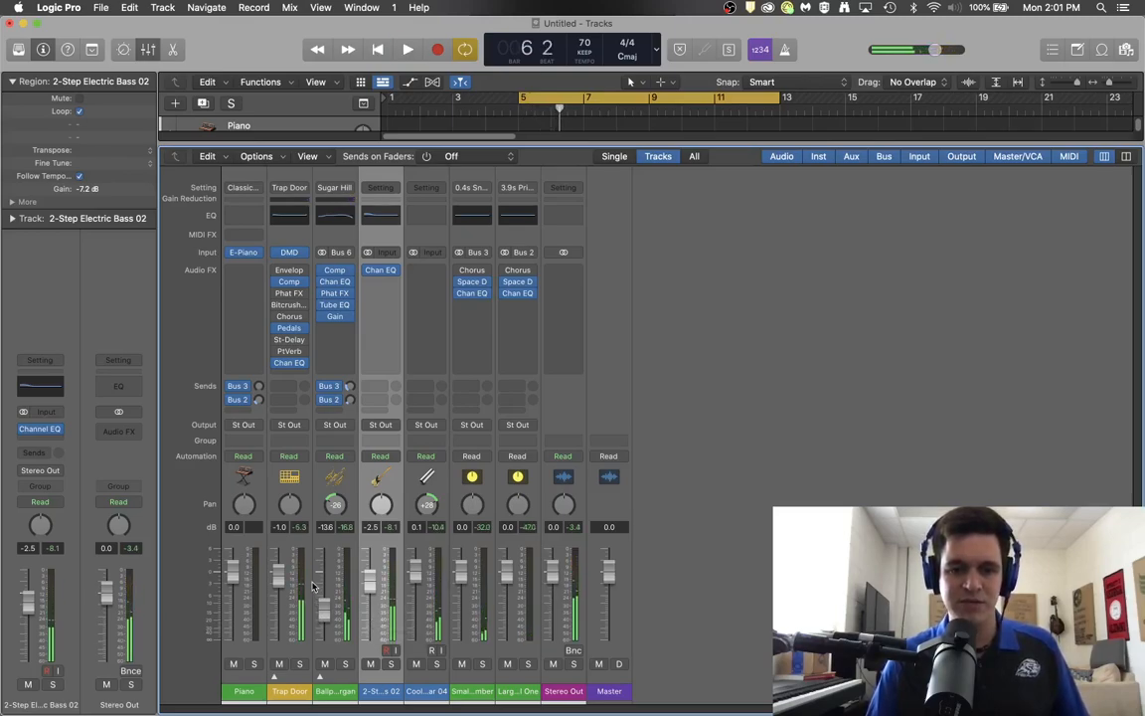